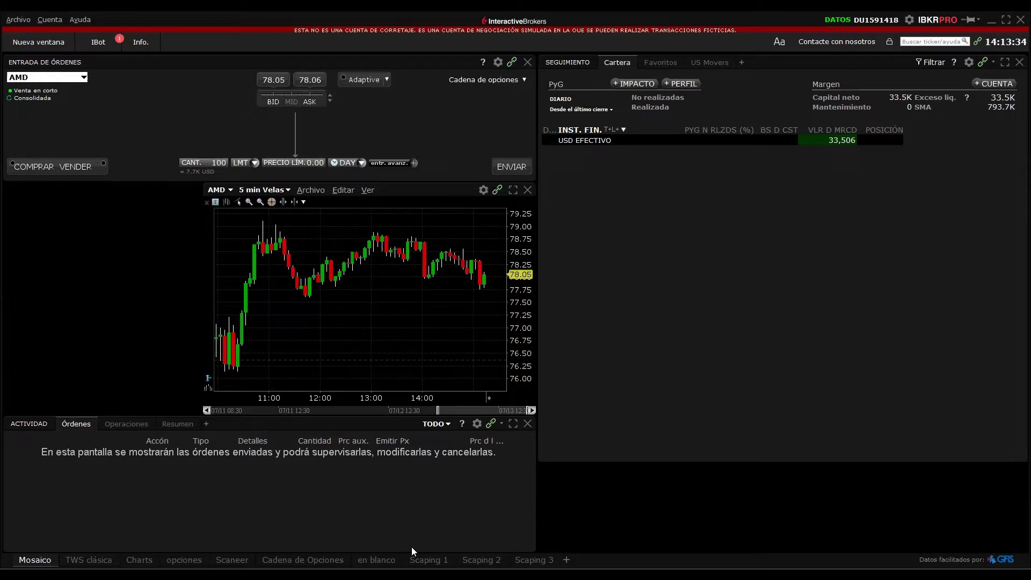
- Unlock the "en blanco" layout, remove both watchlist windows, and lock the layout again with the changes saved
left_click(378, 560)
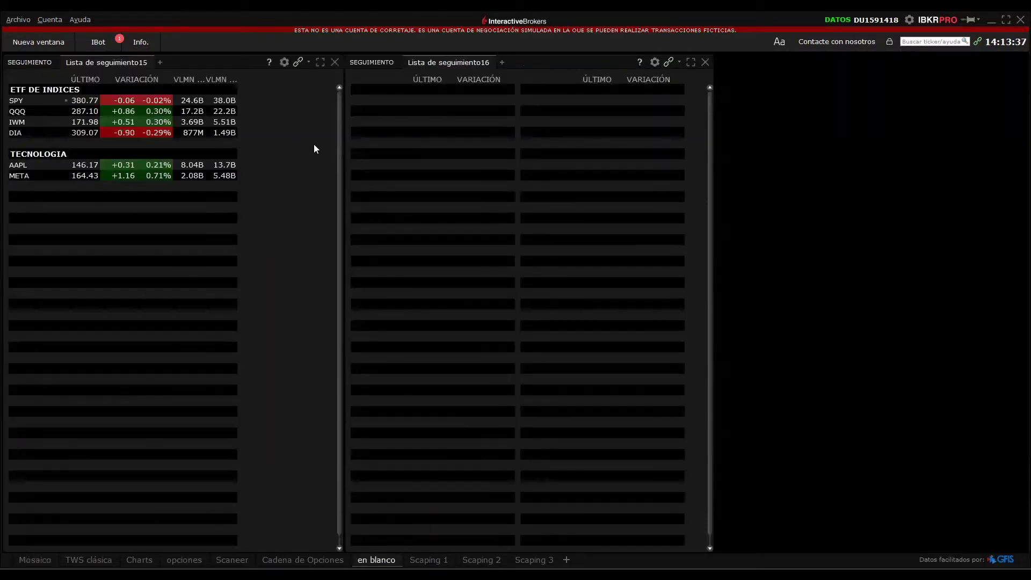
left_click(889, 42)
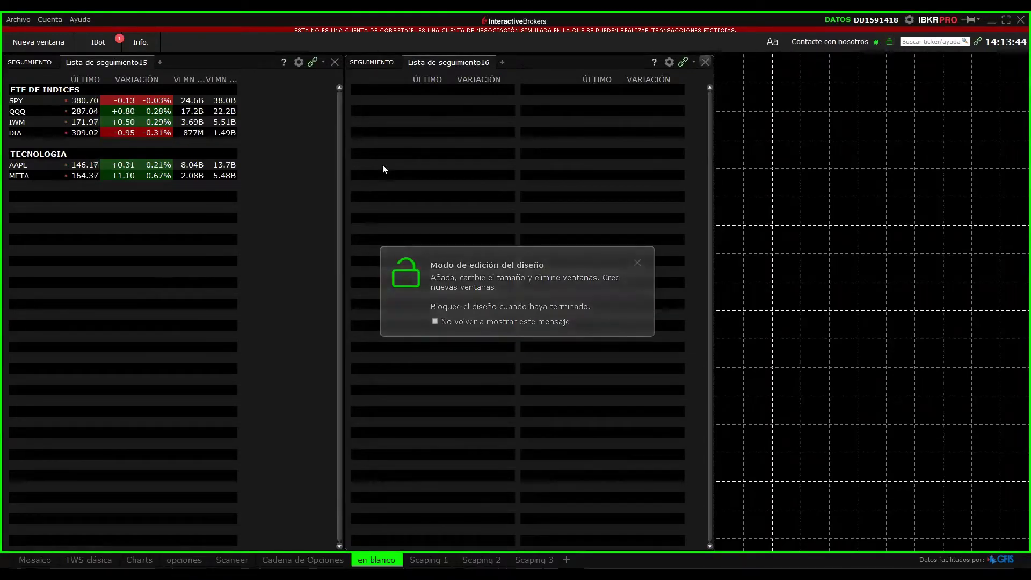
left_click(496, 348)
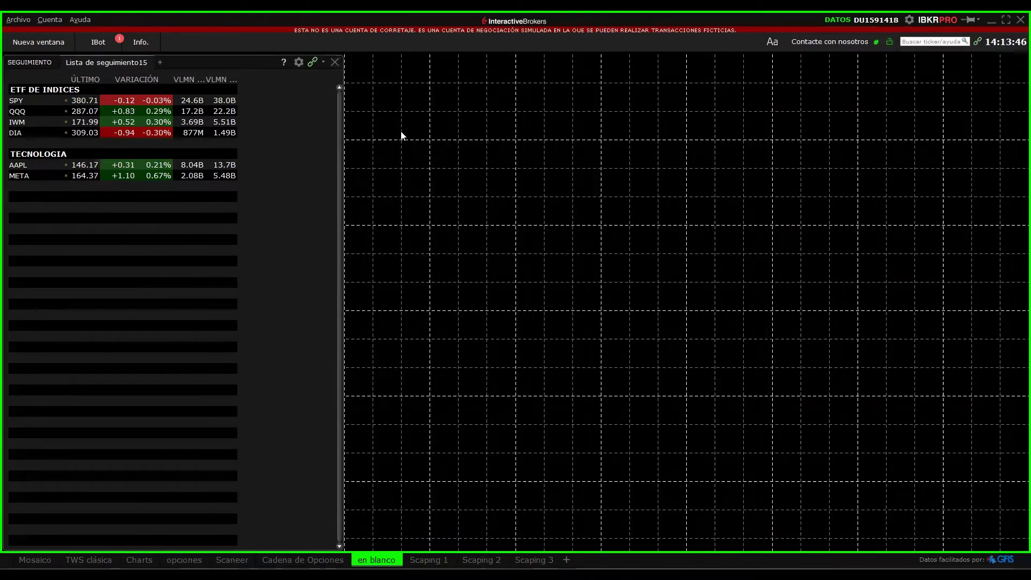
left_click(495, 346)
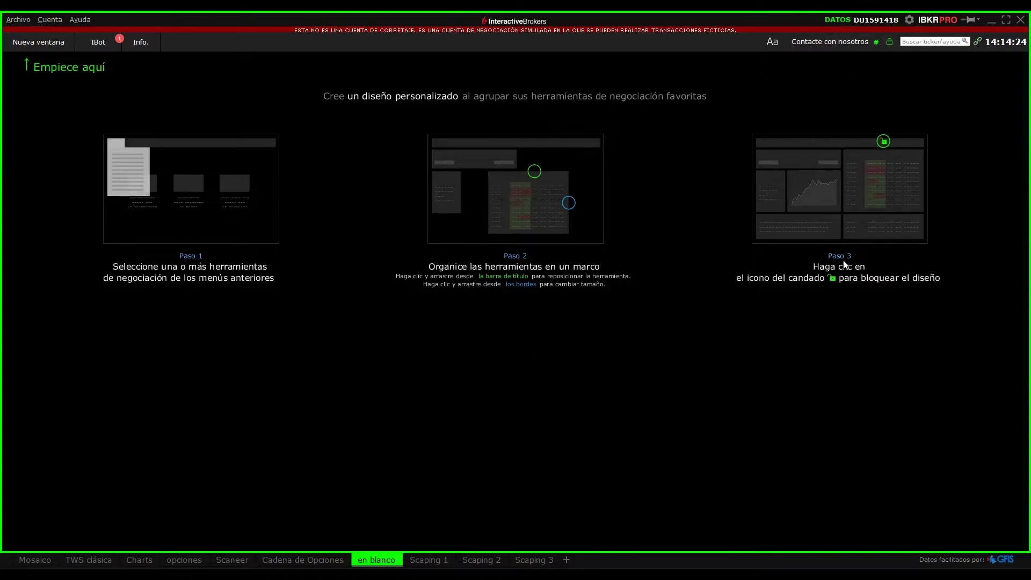
left_click(890, 42)
left_click(557, 313)
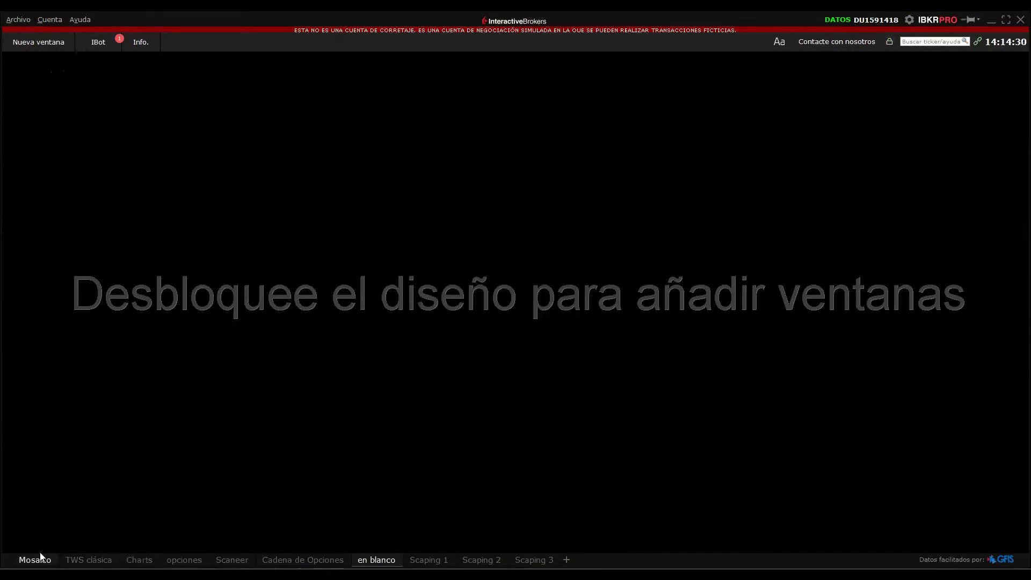
- Switch through TWS clásica to the Mosaico layout, unlock it for editing, and lock it again with the changes saved
left_click(76, 559)
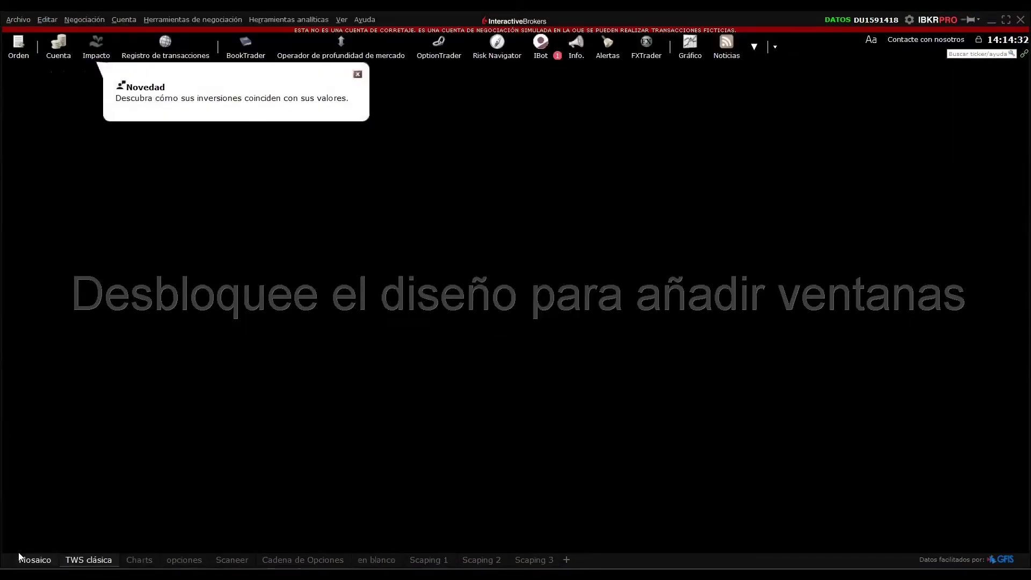
left_click(49, 556)
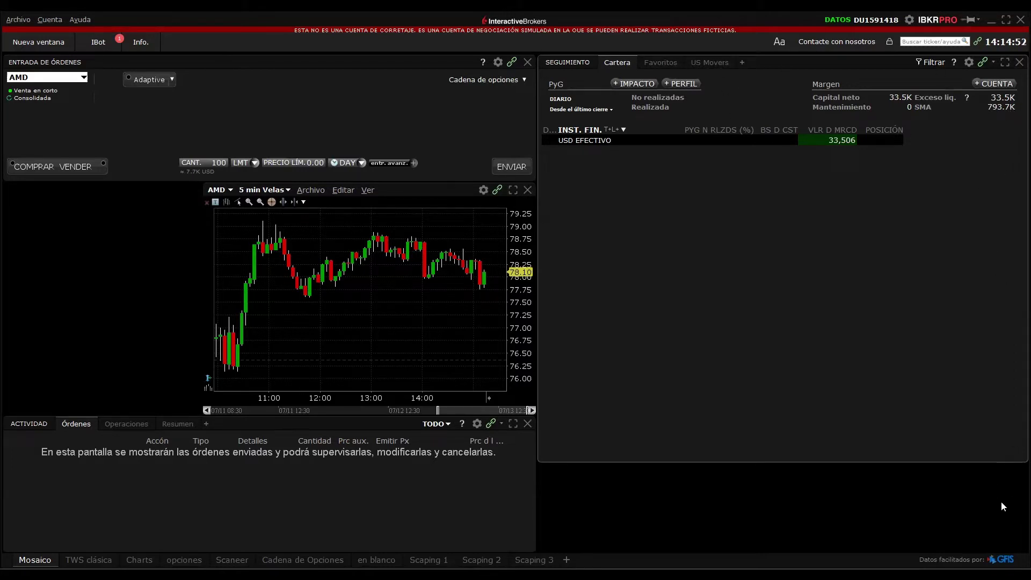
left_click(893, 43)
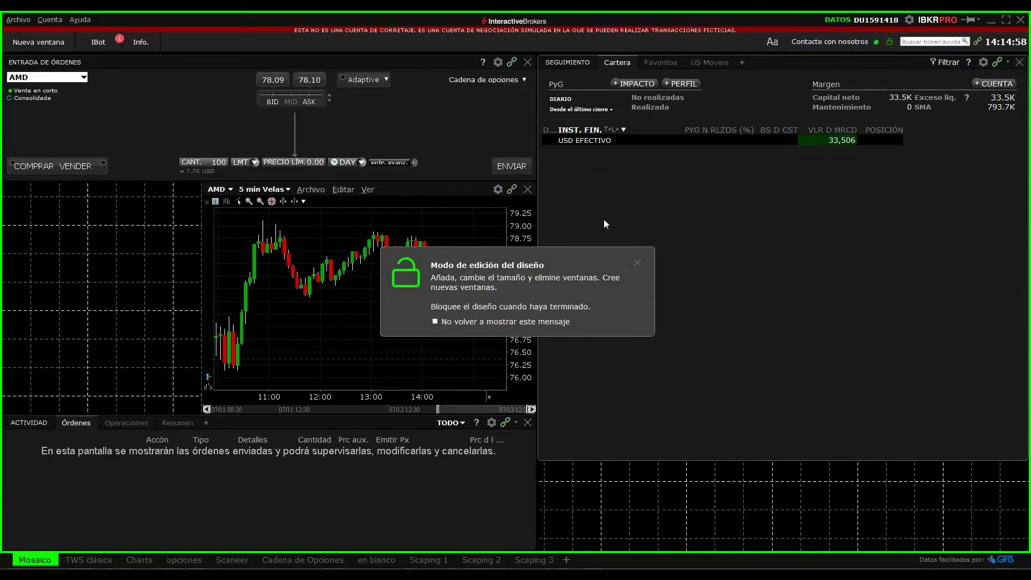
left_click(890, 42)
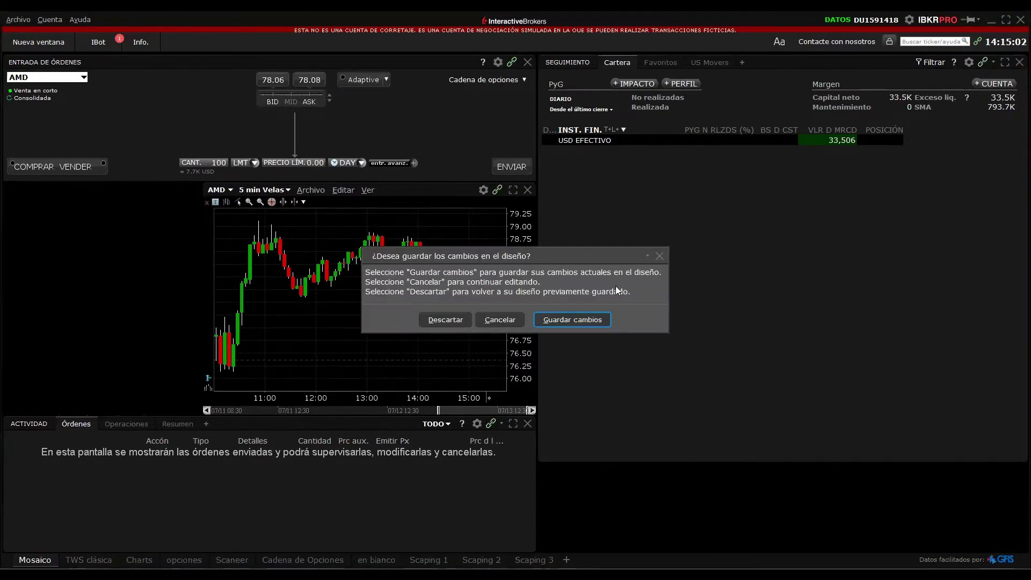
left_click(592, 320)
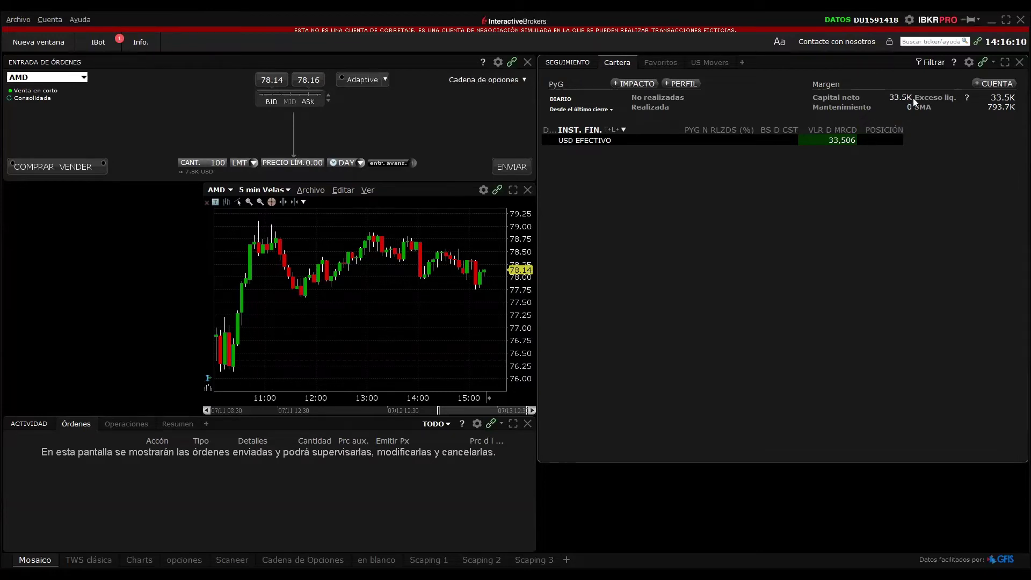
- Examine the portfolio's margin figures and the meaning of its columns, trying sorting by Posición and unrealized PyG
mouse_move(915, 107)
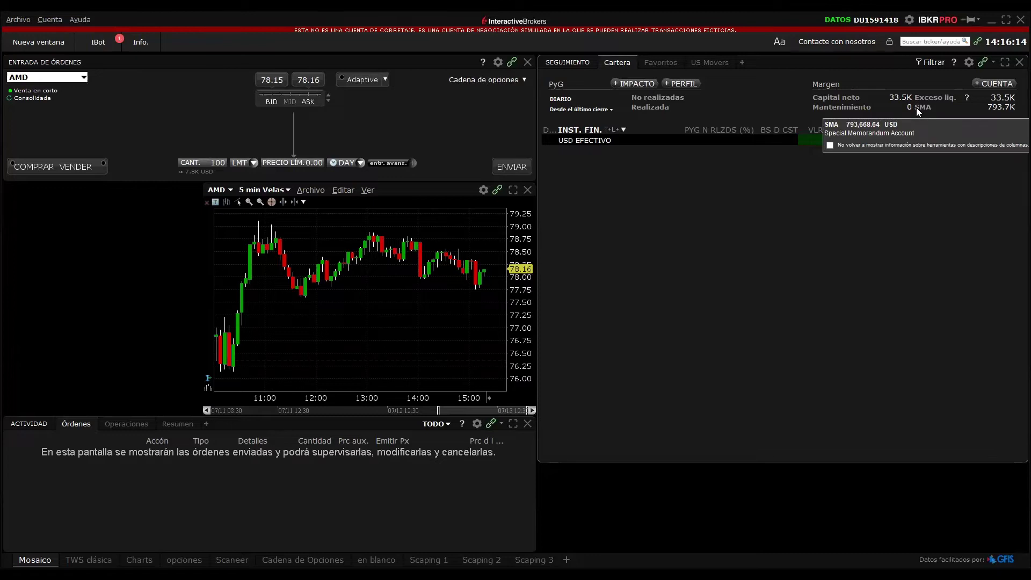
mouse_move(863, 103)
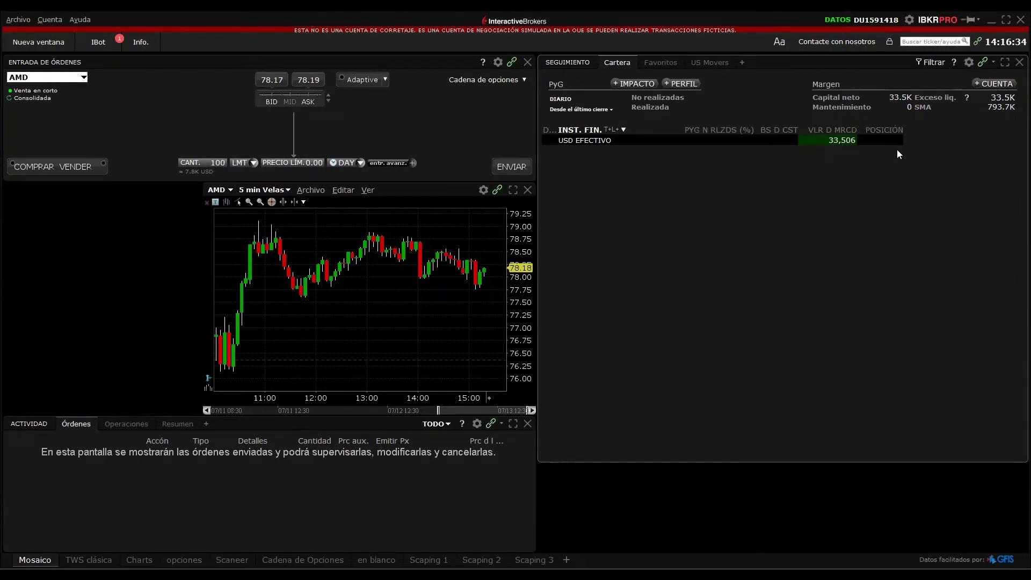
mouse_move(884, 134)
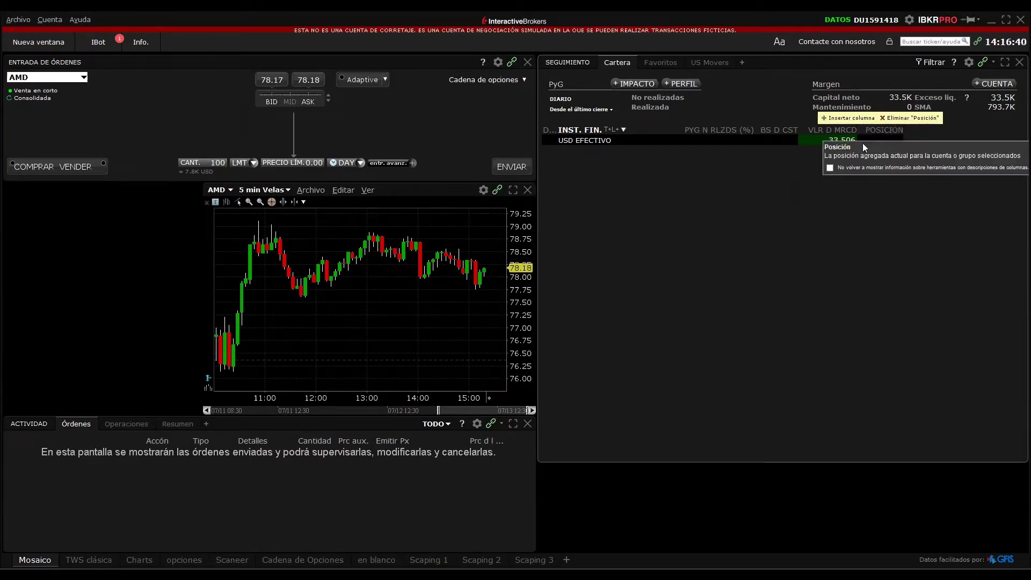
mouse_move(843, 134)
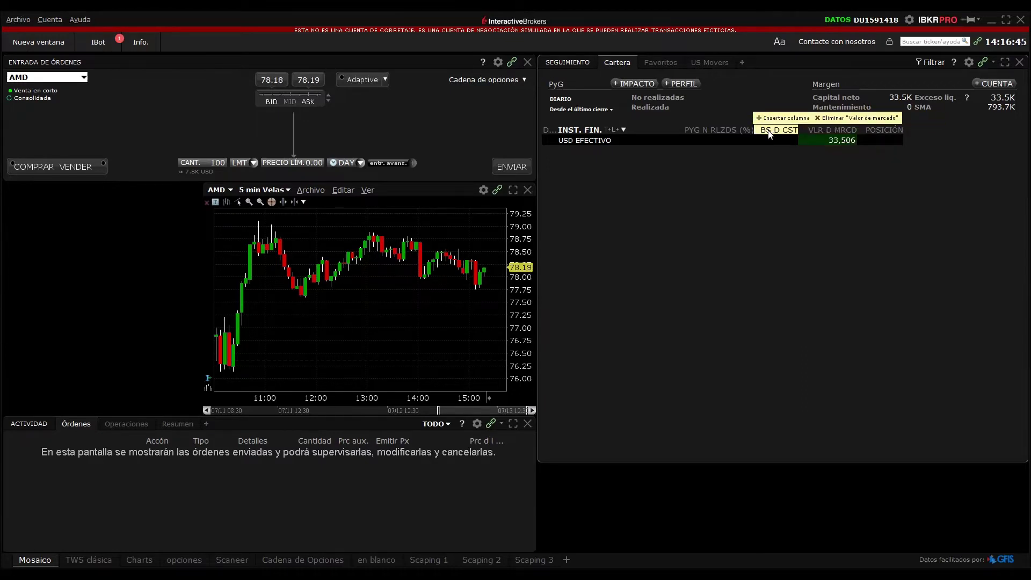
mouse_move(769, 133)
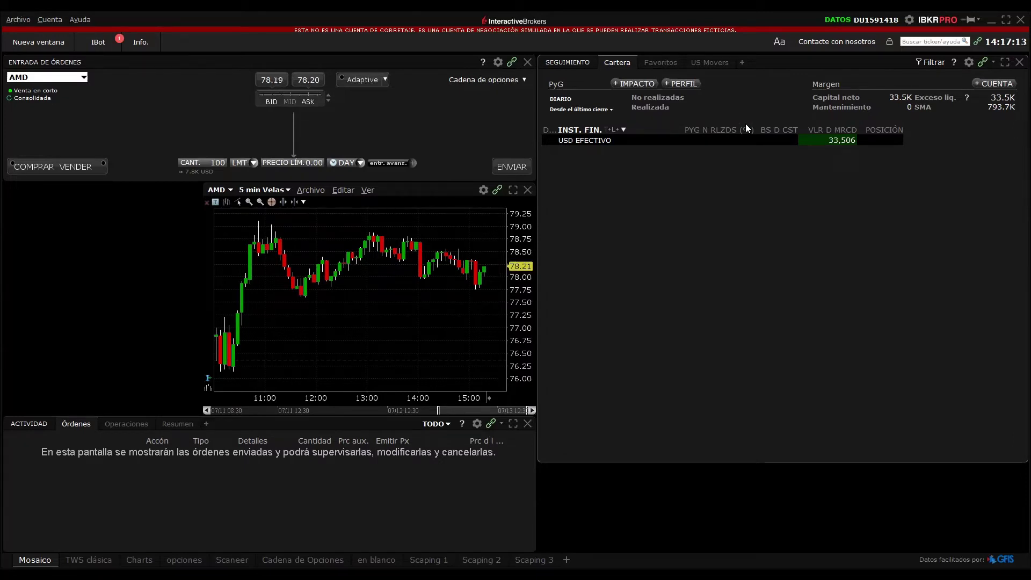
left_click(879, 133)
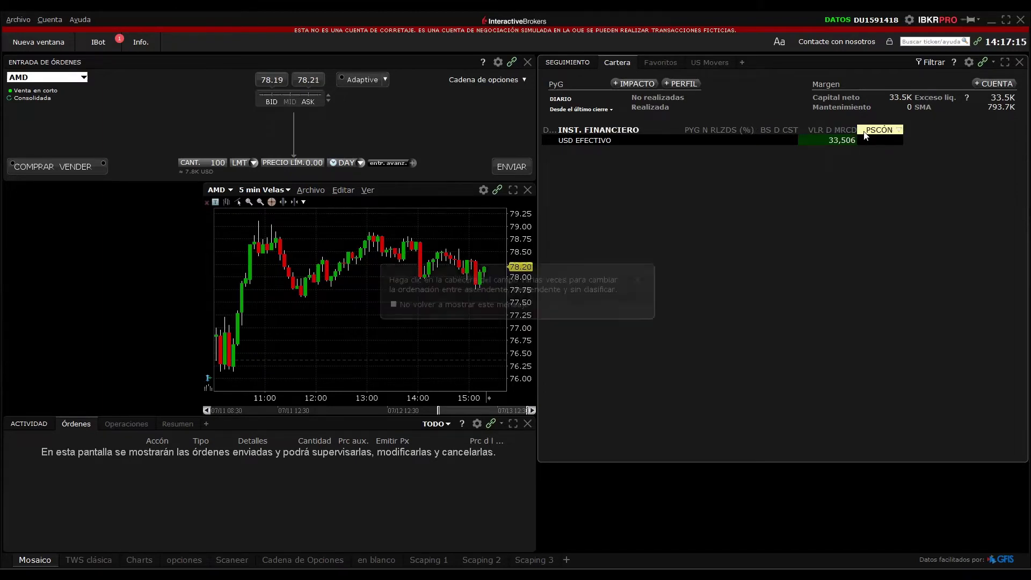
left_click(714, 130)
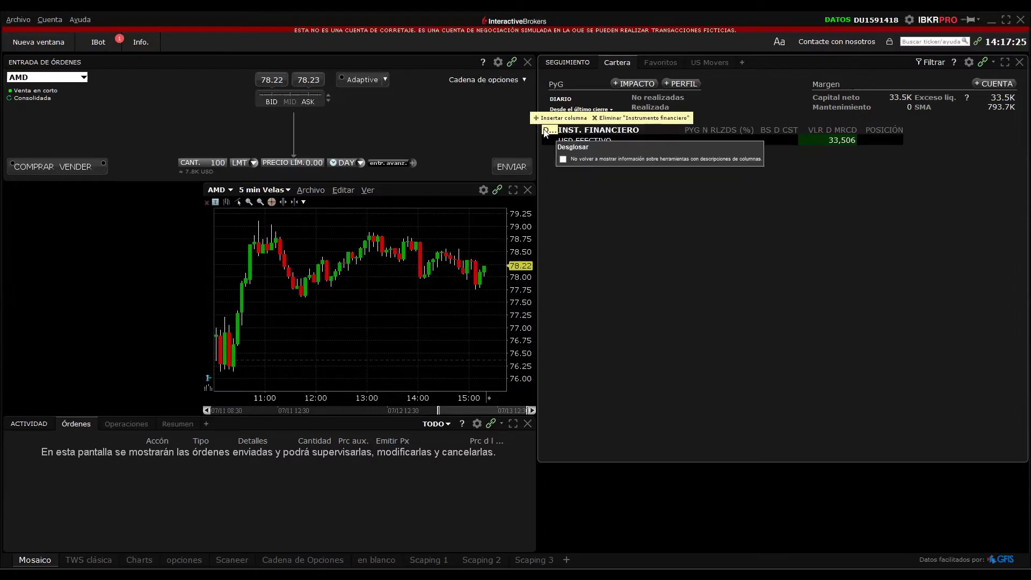
- Open the portfolio's column configuration and remove Posición from the displayed columns
left_click(965, 63)
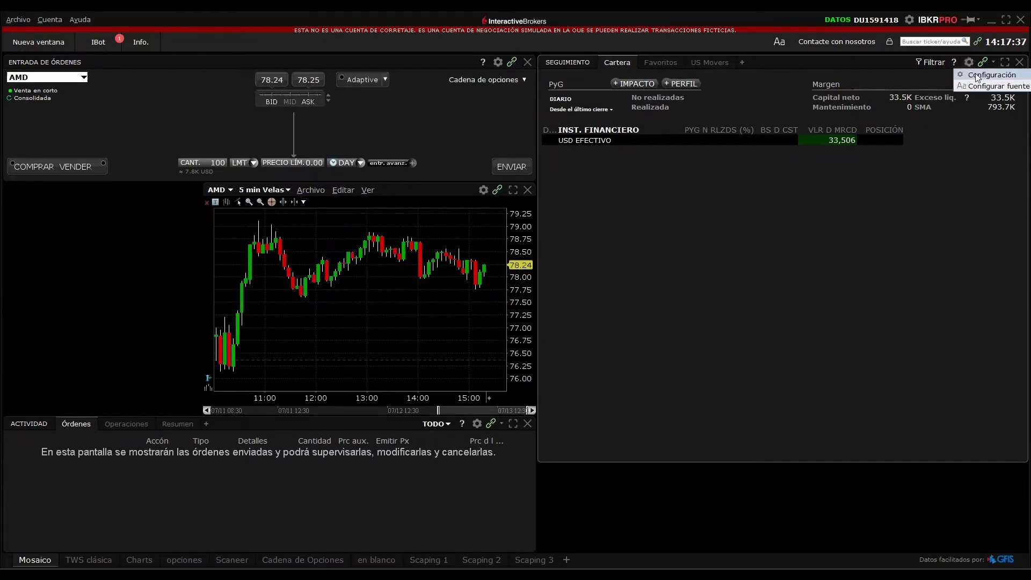
left_click(977, 75)
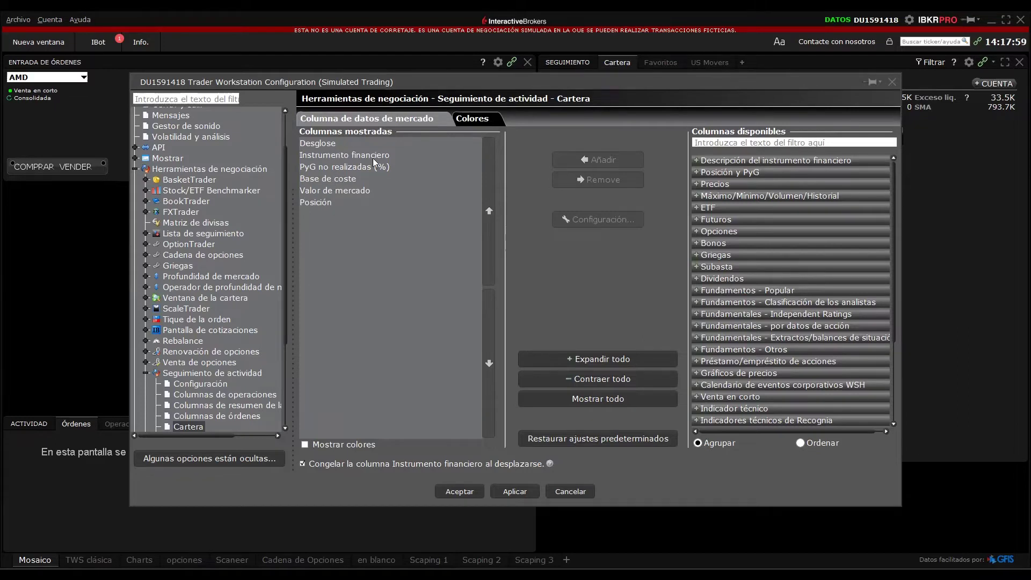
left_click(324, 206)
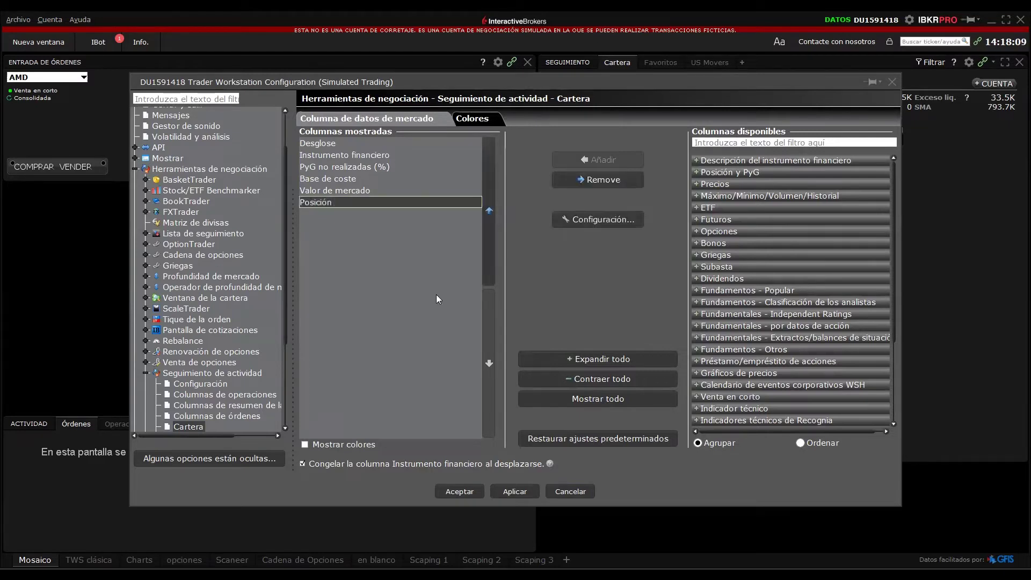
left_click(586, 184)
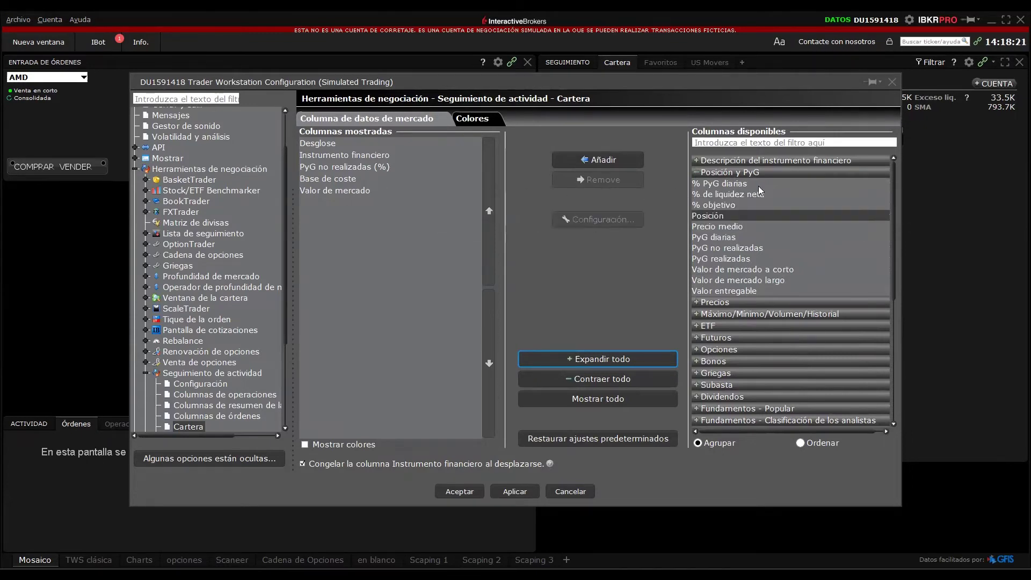
- Filter the available columns by "pos" and add Posición to the displayed portfolio columns
mouse_move(730, 216)
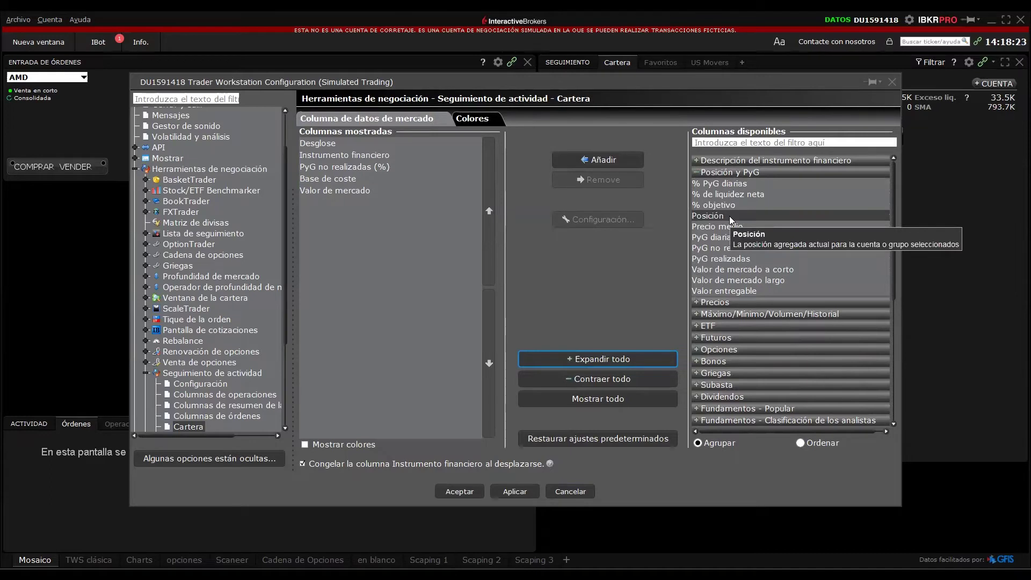
left_click(740, 143)
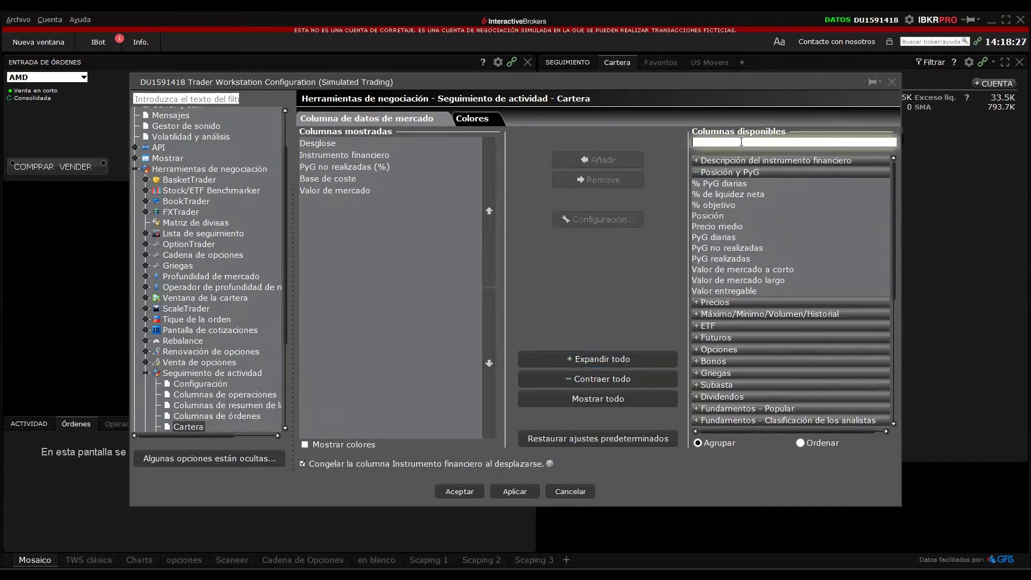
type("posicio")
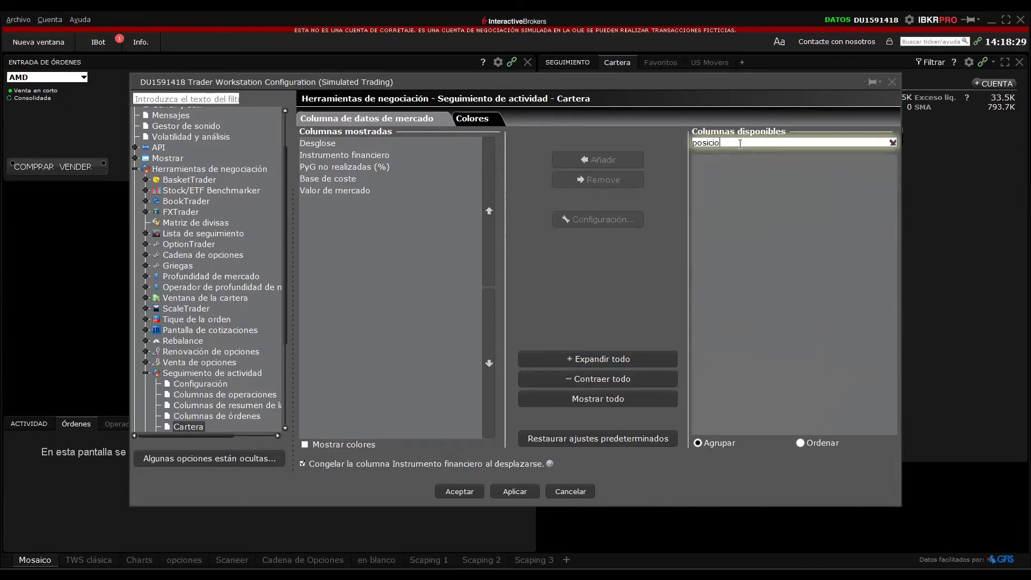
key("BackSpace")
key("BackSpace")
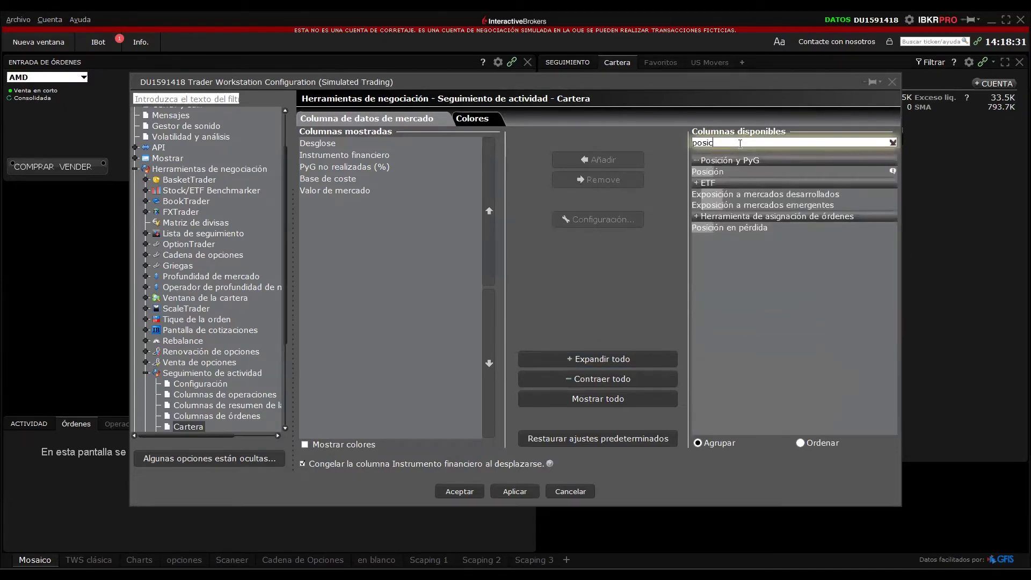
key("BackSpace")
key("BackSpace")
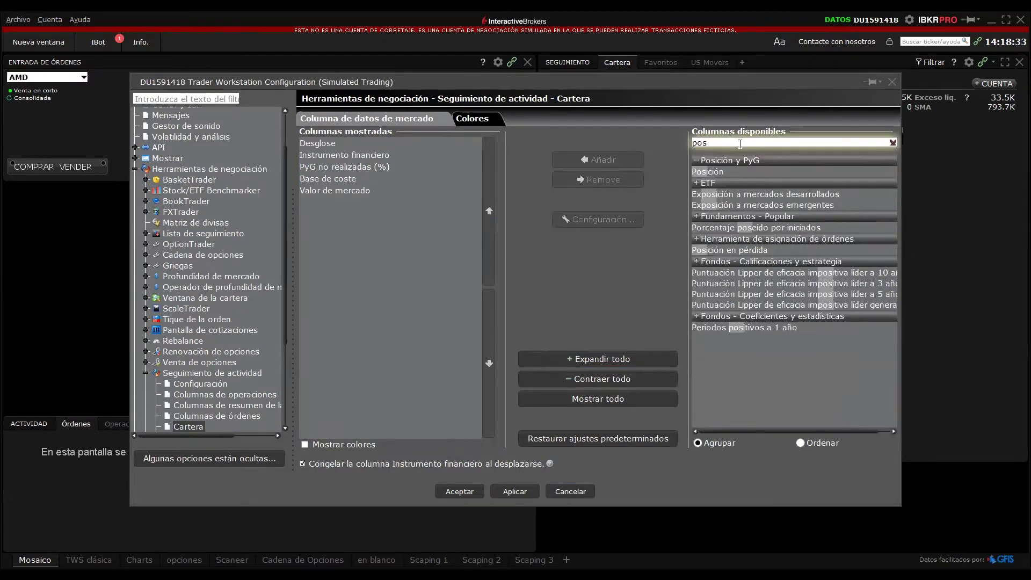
left_click(714, 172)
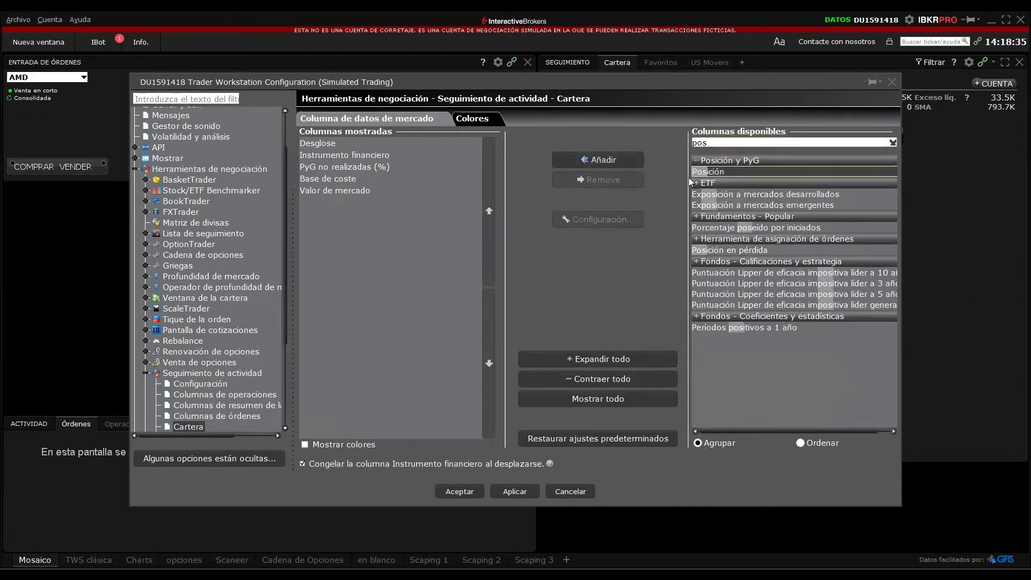
left_click(607, 161)
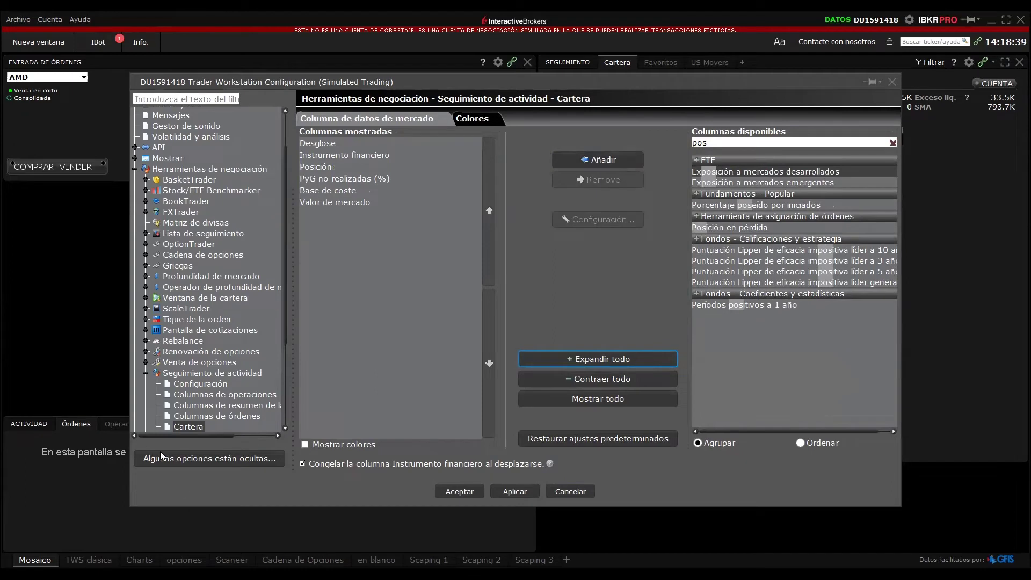
- Reorder the displayed columns so that Valor de mercado sits directly above Base de coste
left_click(321, 201)
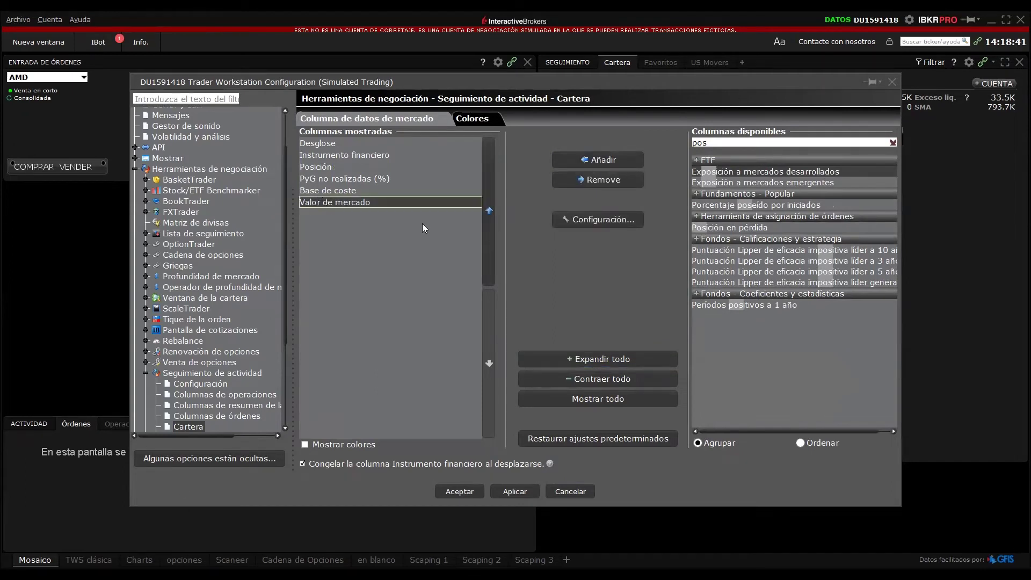
left_click(489, 211)
left_click(495, 192)
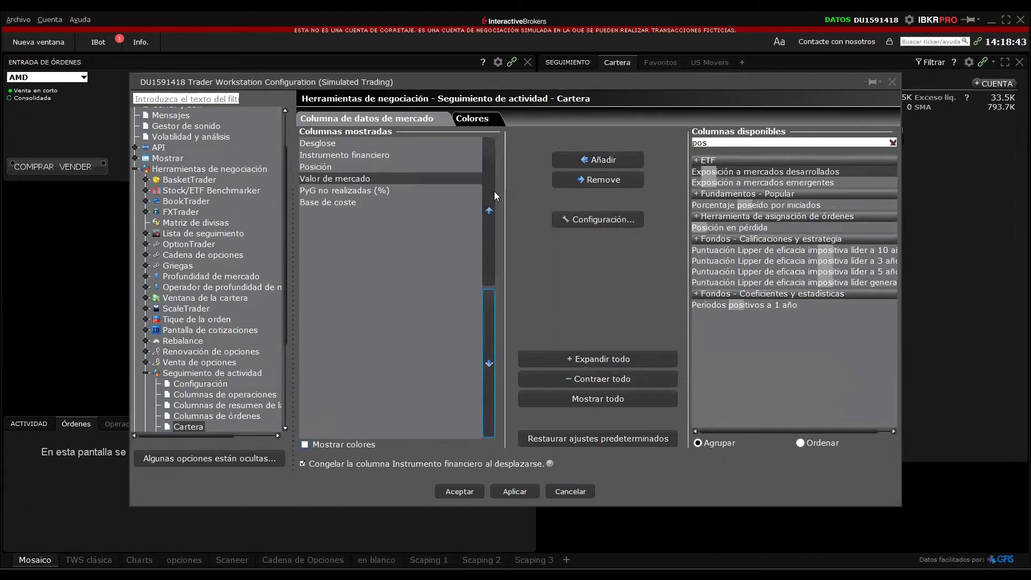
left_click(488, 363)
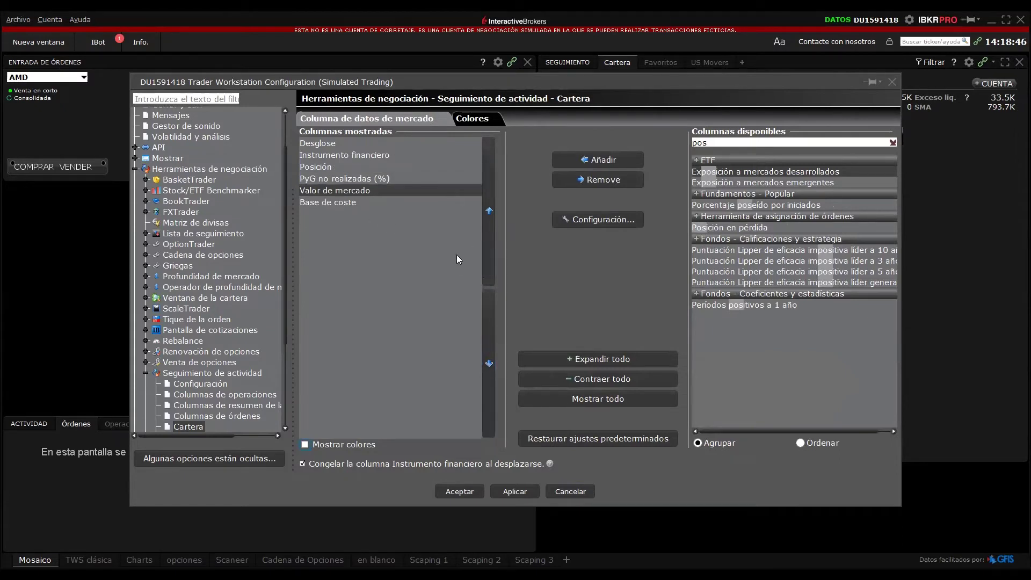
- Filter the available columns by "pyg" to review the profit-and-loss columns alongside PyG no realizadas (%)
left_click(326, 177)
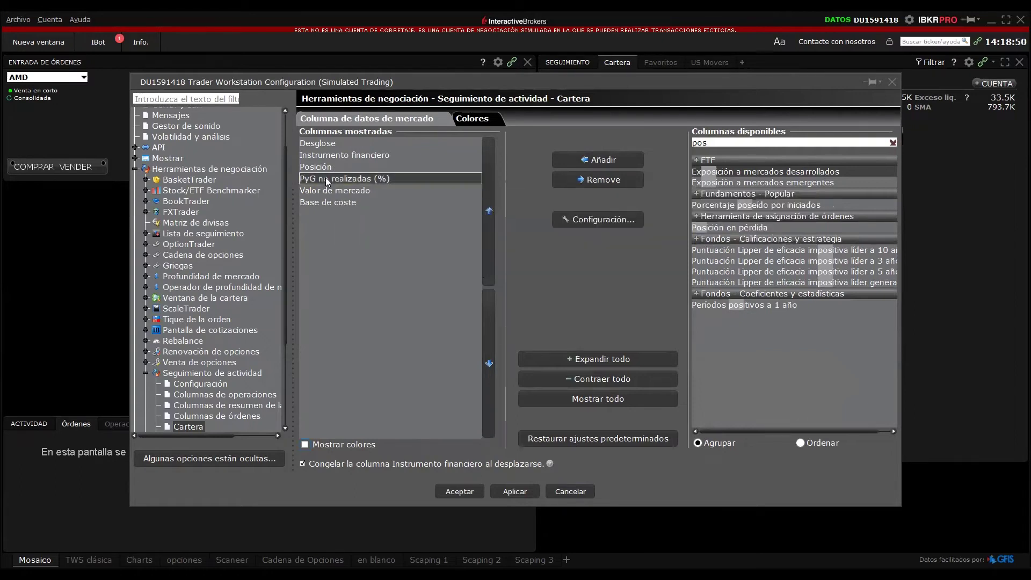
left_click(725, 143)
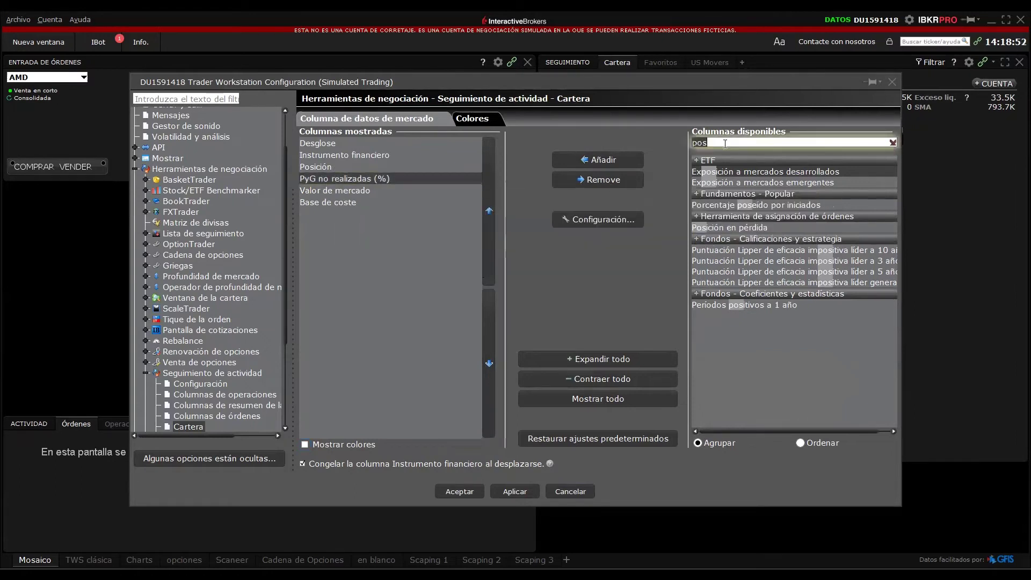
key("BackSpace")
key("BackSpace")
key("BackSpace")
type("pyg")
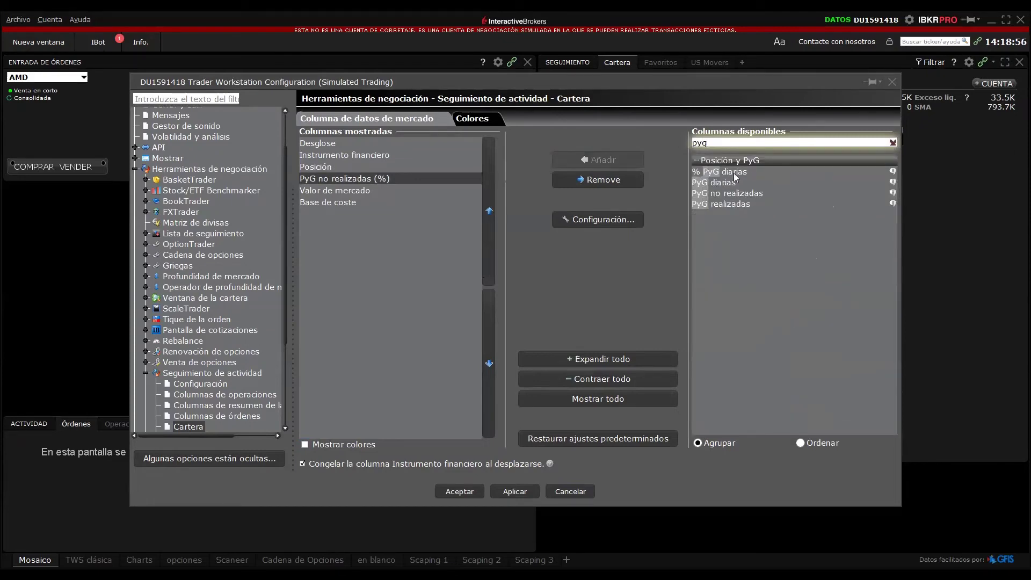
mouse_move(743, 175)
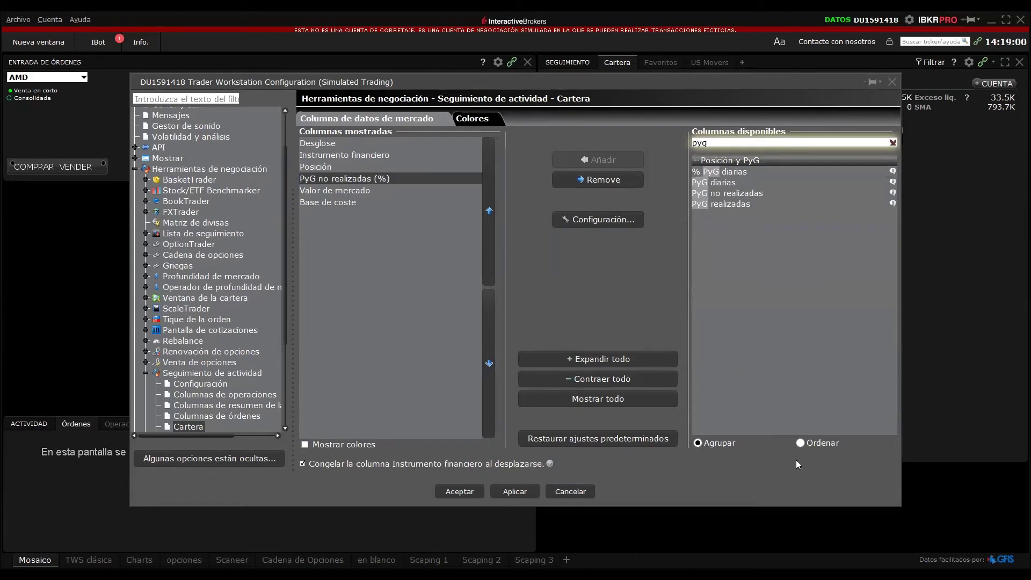
- Apply the displayed-column changes for the Cartera window and close the configuration
mouse_move(728, 210)
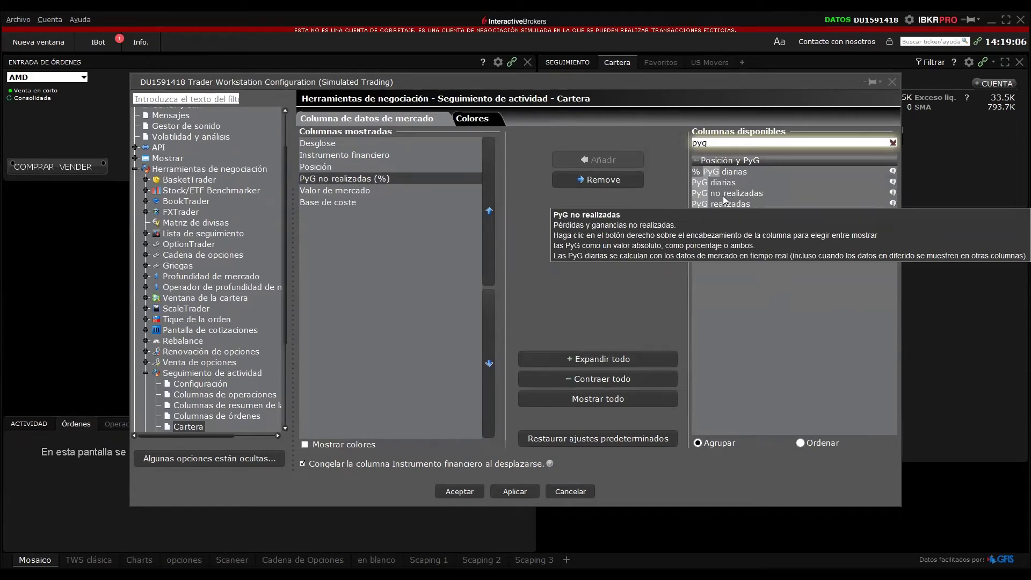
mouse_move(433, 161)
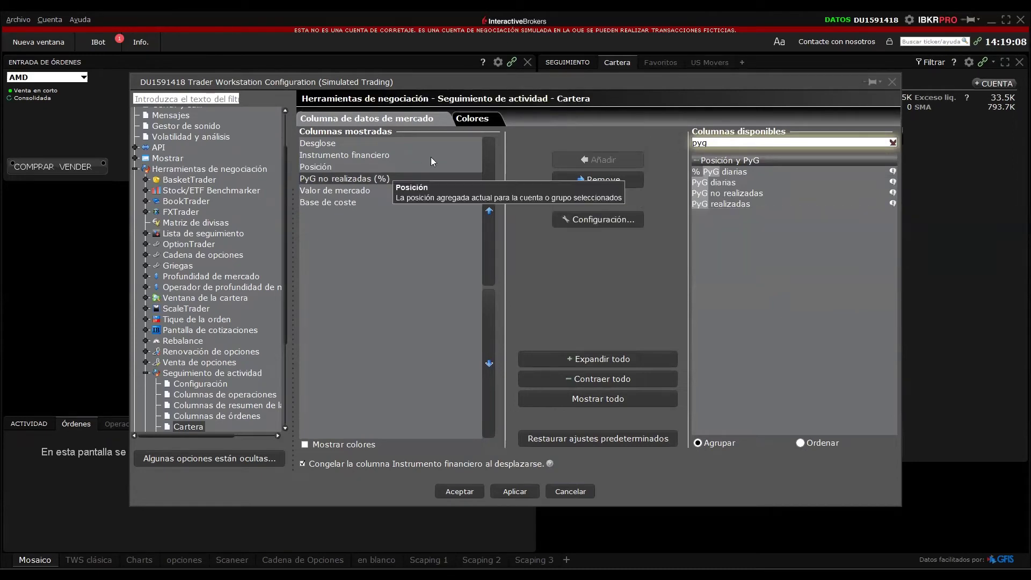
mouse_move(370, 157)
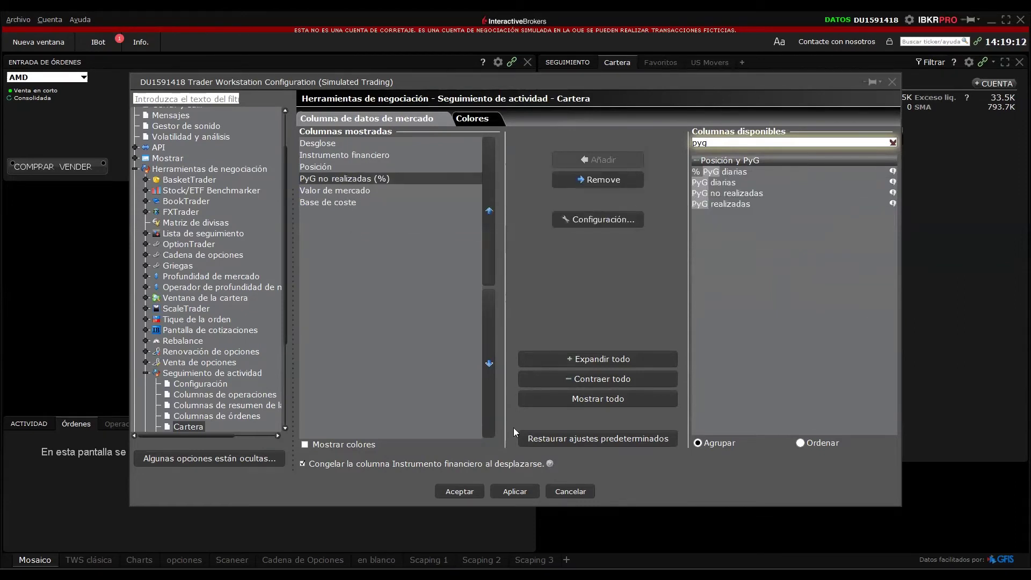
left_click(520, 491)
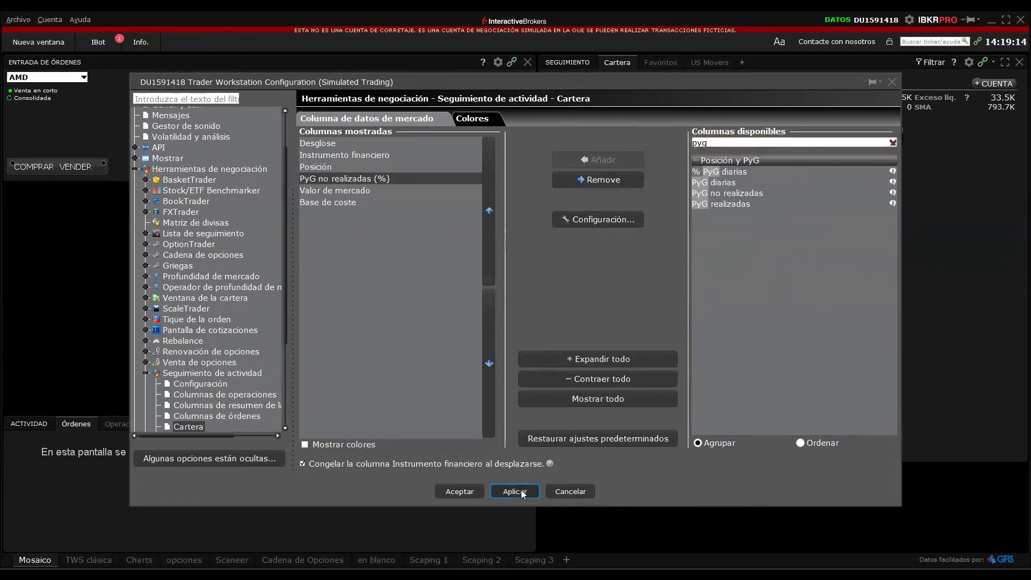
left_click(463, 492)
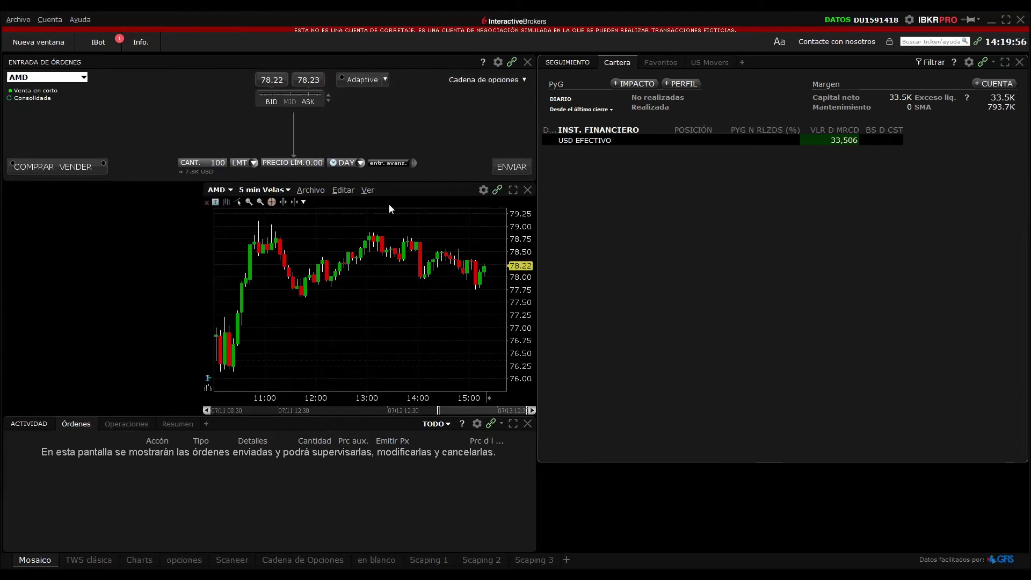
- Link the chart and order entry windows through Grupo 5, and load IWM in the order entry window
left_click(983, 61)
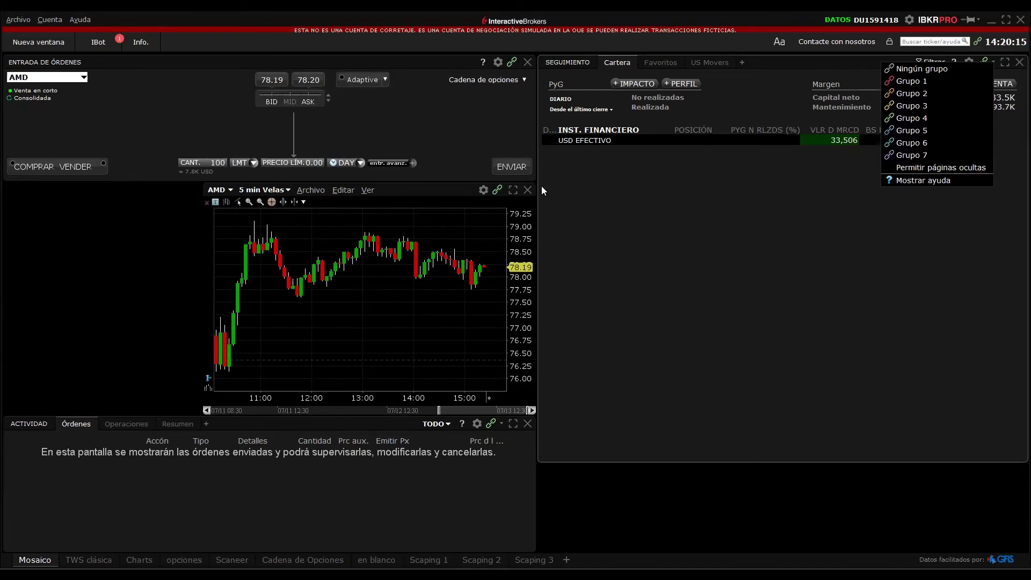
left_click(496, 190)
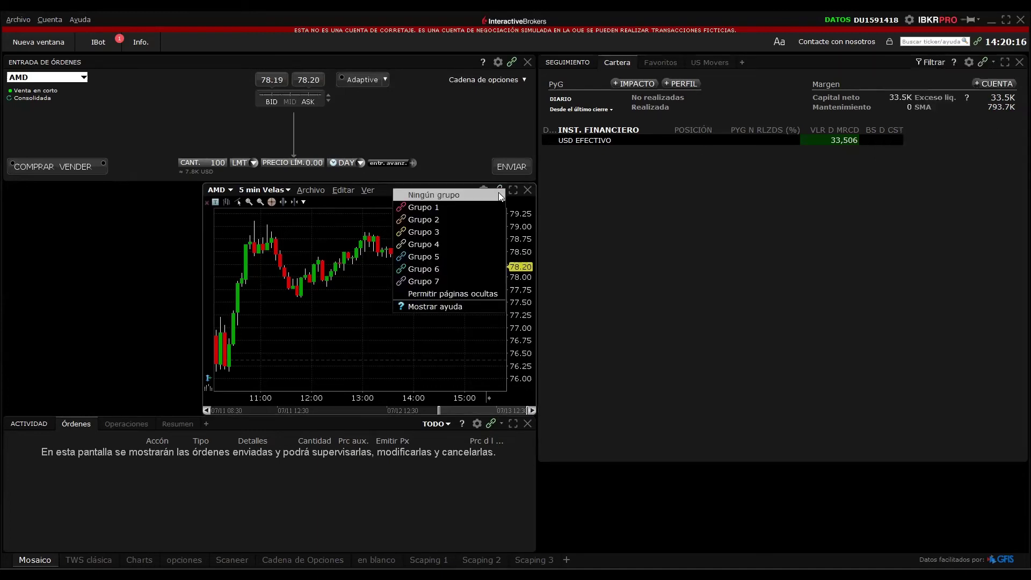
left_click(424, 256)
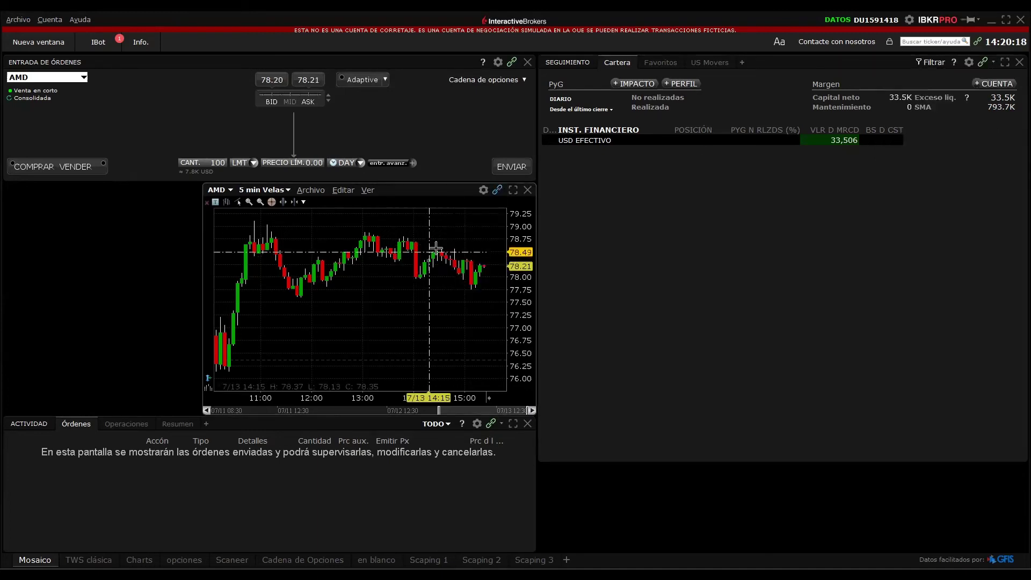
left_click(511, 62)
left_click(434, 130)
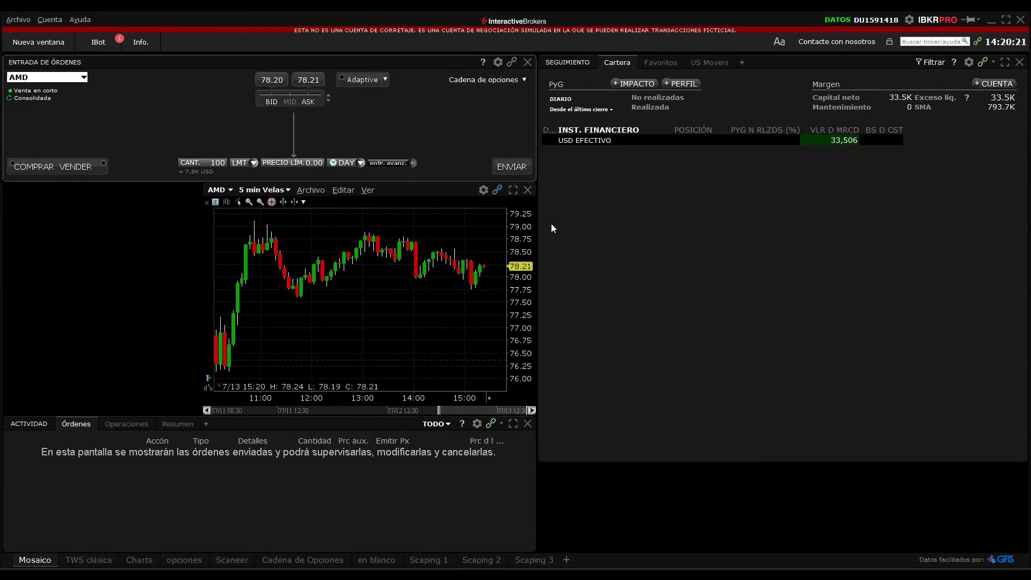
left_click(30, 77)
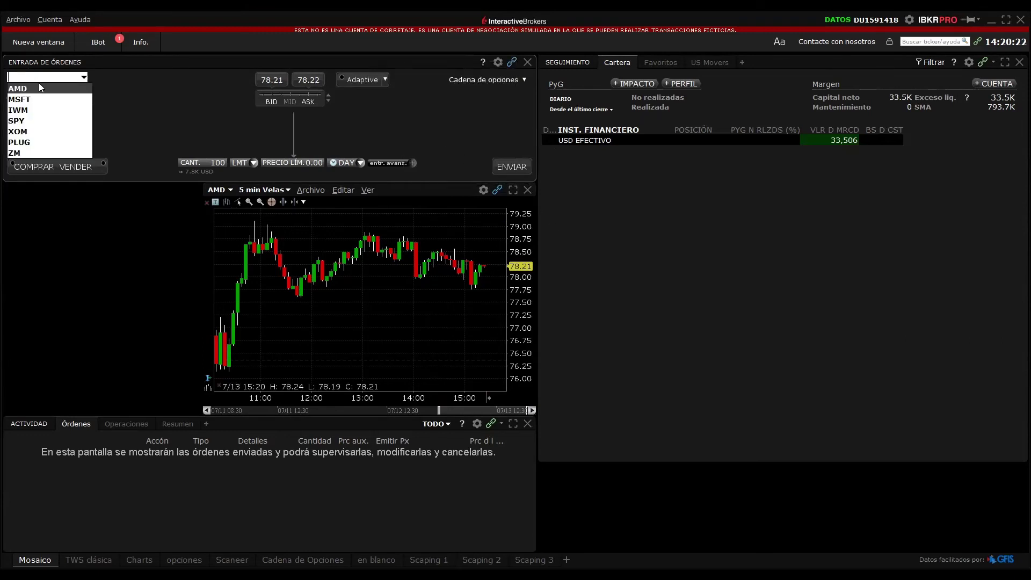
left_click(26, 110)
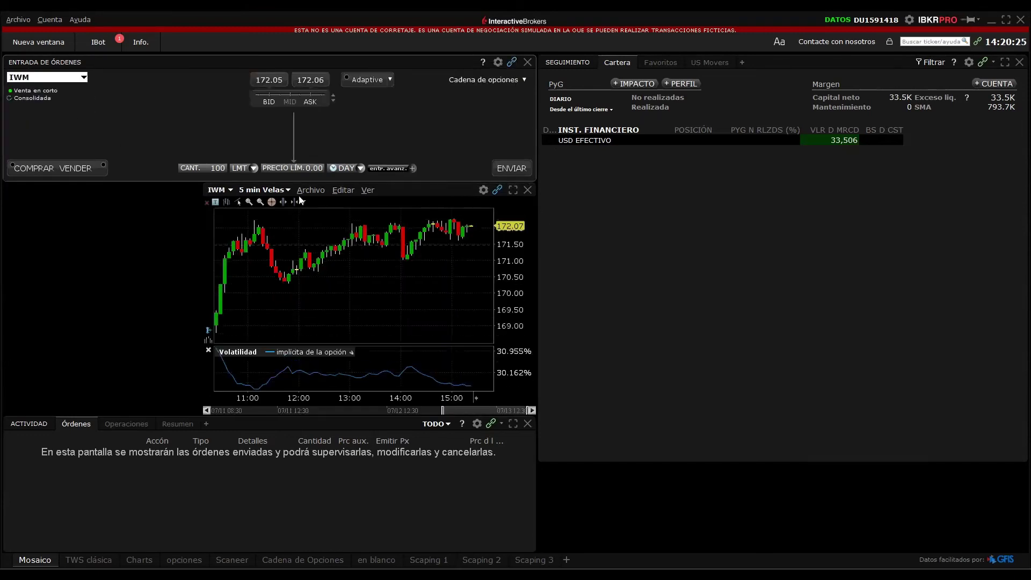